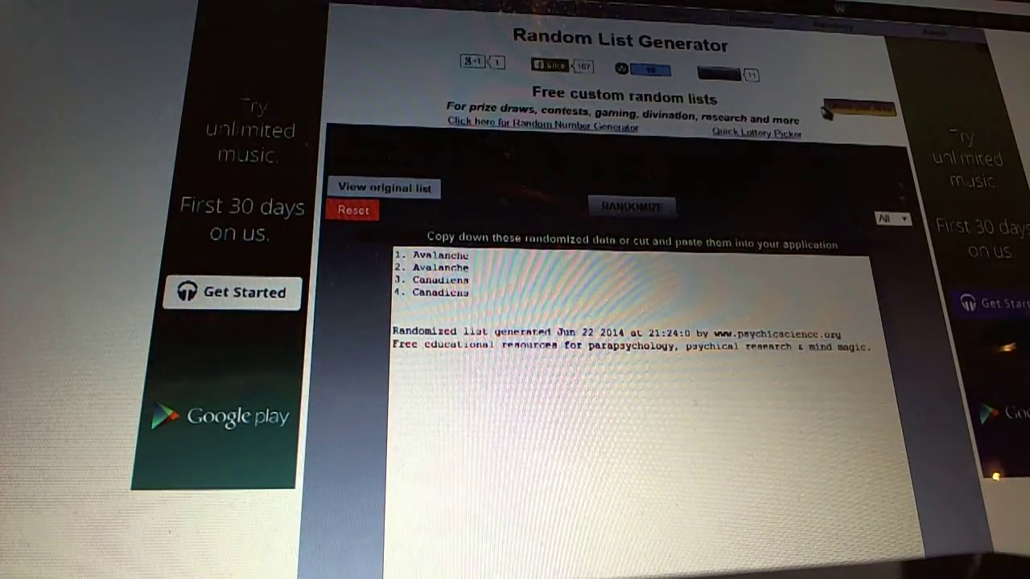
Shuffle the four-entry Avalanche/Canadiens list twice so both Canadiens entries lead
{"action": "left_click", "coordinate": [644, 211]}
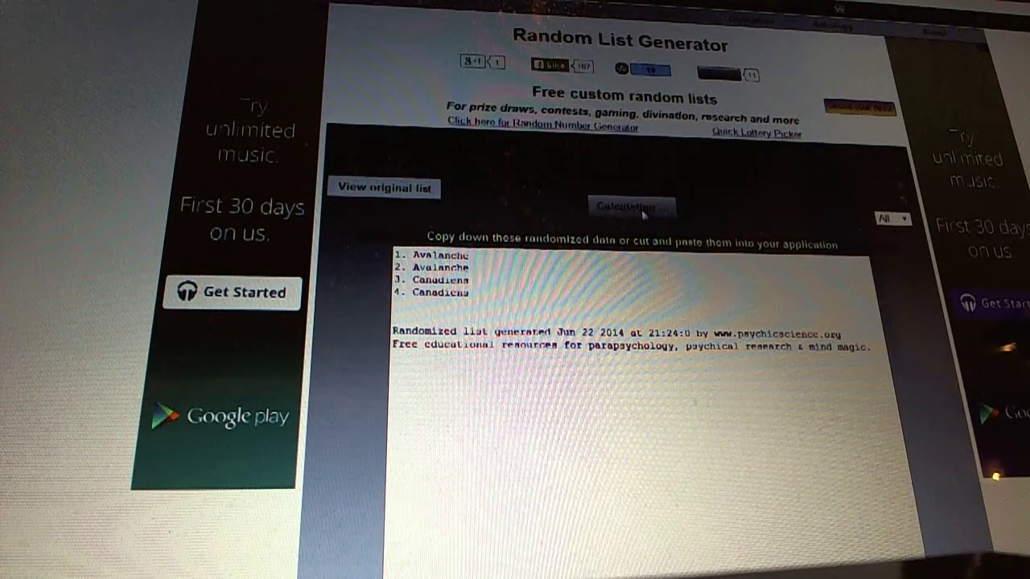
{"action": "left_click", "coordinate": [644, 211]}
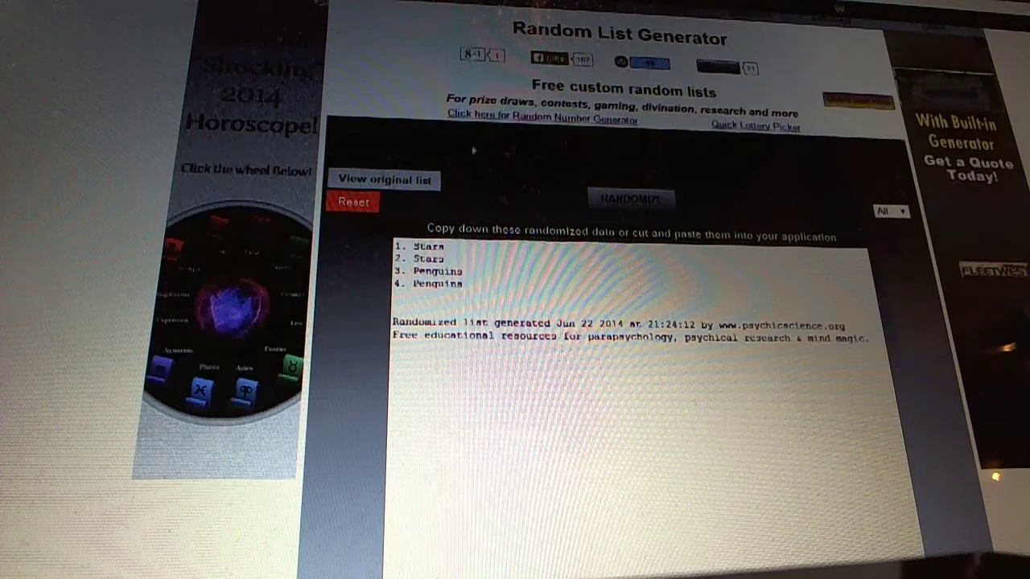
Shuffle the four-entry Stars/Penguins list twice to get a new order
{"action": "left_click", "coordinate": [621, 201]}
{"action": "left_click", "coordinate": [621, 201]}
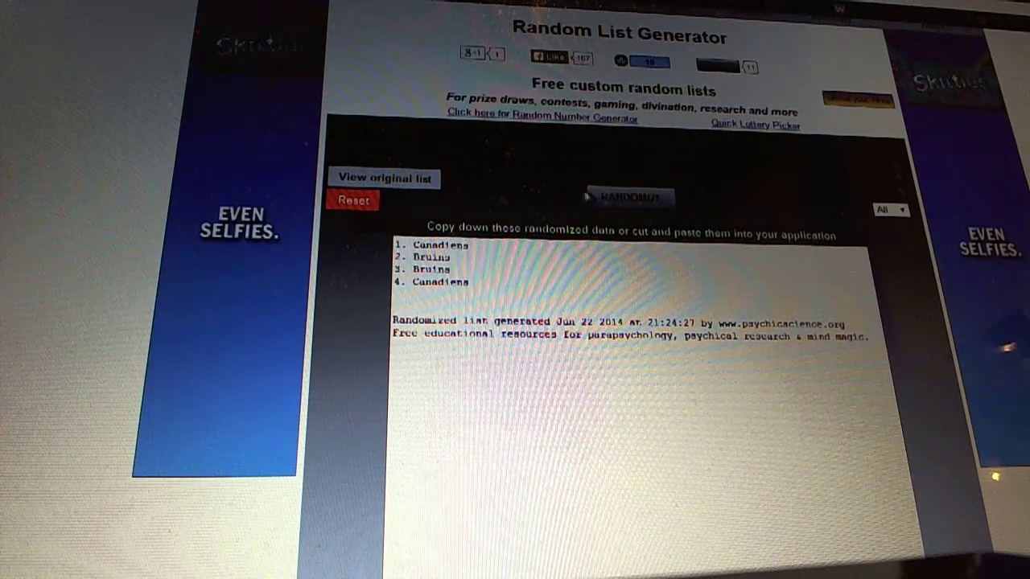
Shuffle the Canadiens/Bruins list twice so Bruins appears first and last
{"action": "left_click", "coordinate": [621, 199]}
{"action": "left_click", "coordinate": [612, 198]}
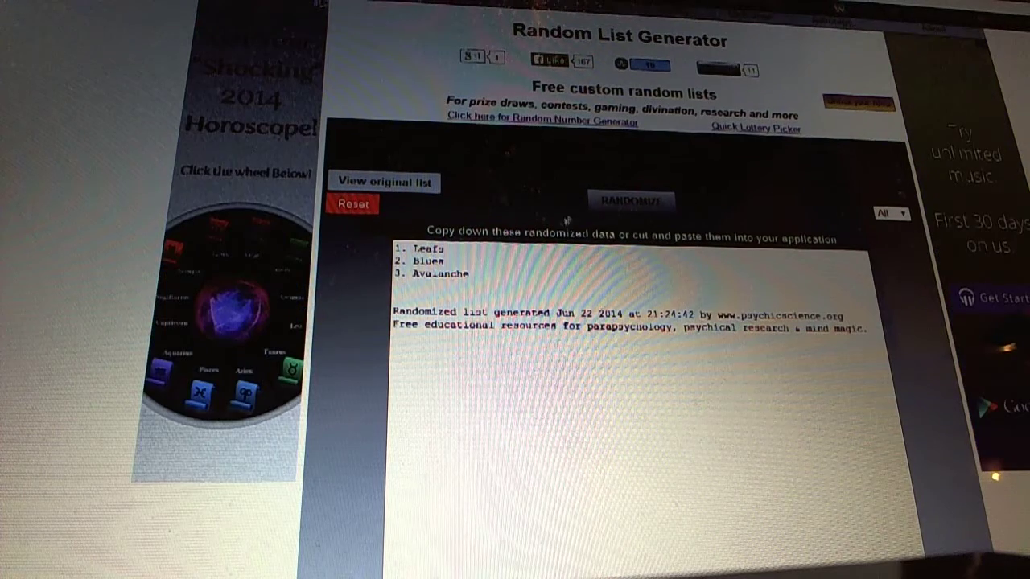
Shuffle the three-team list three times, ending with Leafs, Penguins, Avalanche
{"action": "left_click", "coordinate": [613, 202]}
{"action": "left_click", "coordinate": [613, 202]}
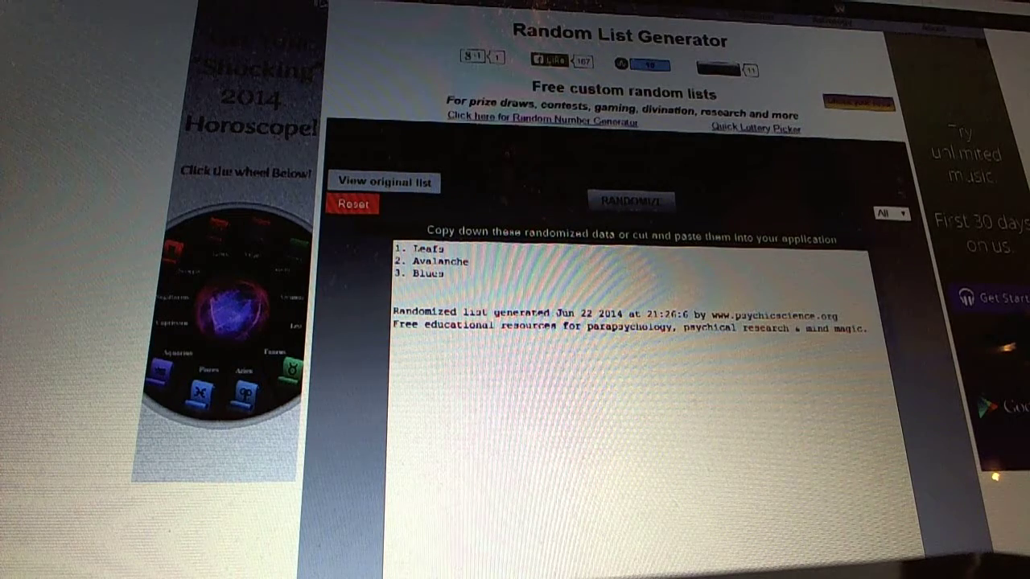
{"action": "left_click", "coordinate": [629, 201]}
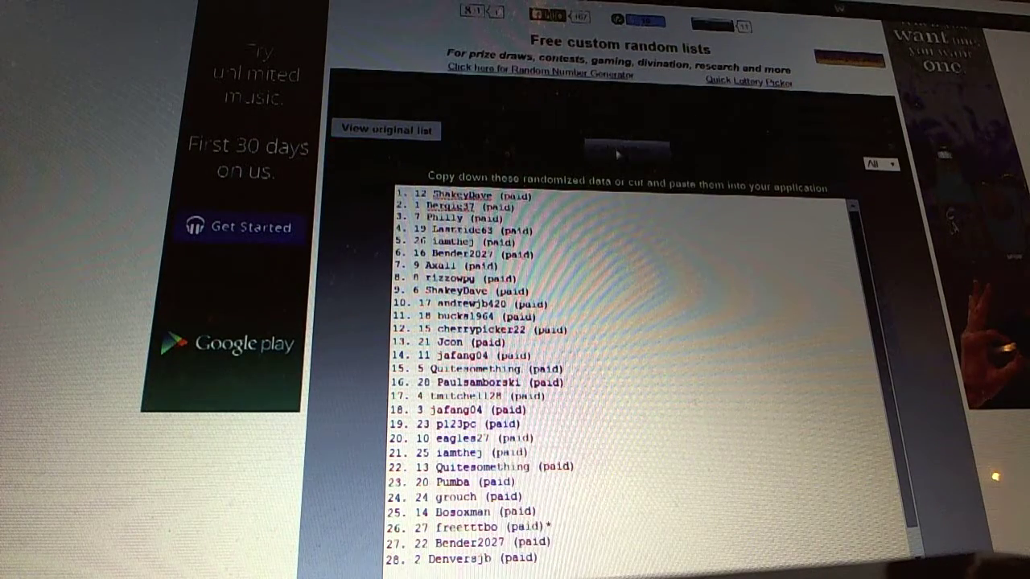
{"action": "left_click", "coordinate": [618, 151]}
{"action": "left_click", "coordinate": [618, 153]}
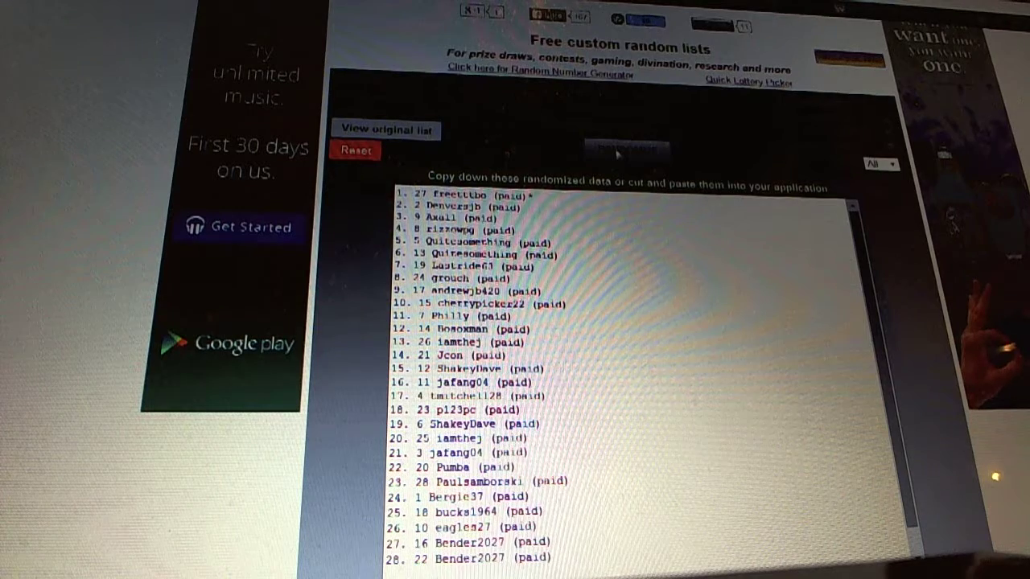